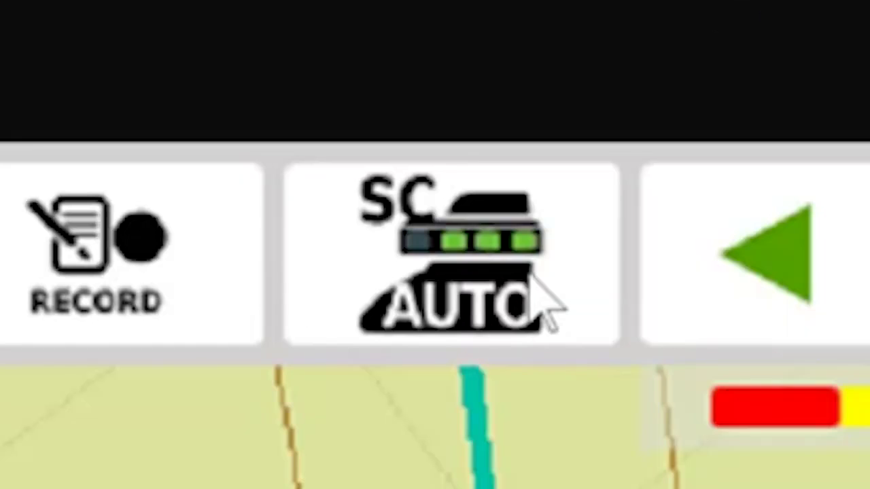
Change section control from SC AUTO to SC MAN on the guidance run screen.
{"action": "left_click", "coordinate": [283, 86]}
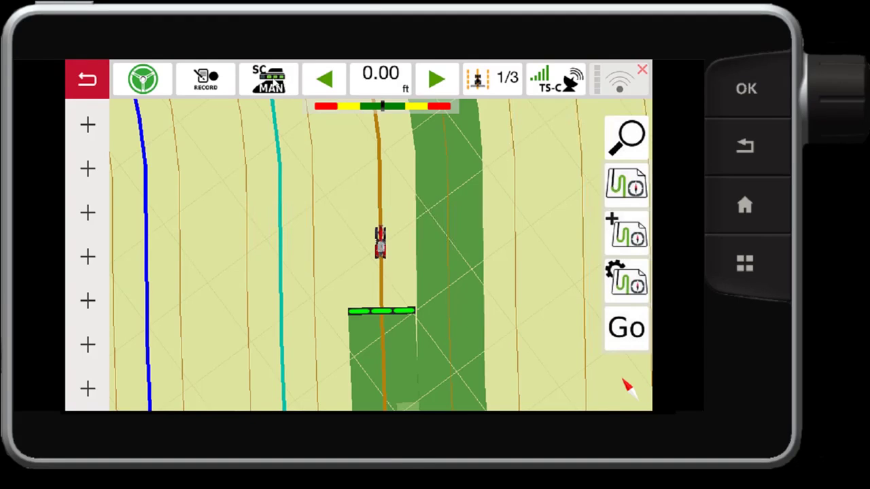
Put the drill sections back on Auto section control and open the Overlap Settings page.
{"action": "left_click", "coordinate": [268, 79]}
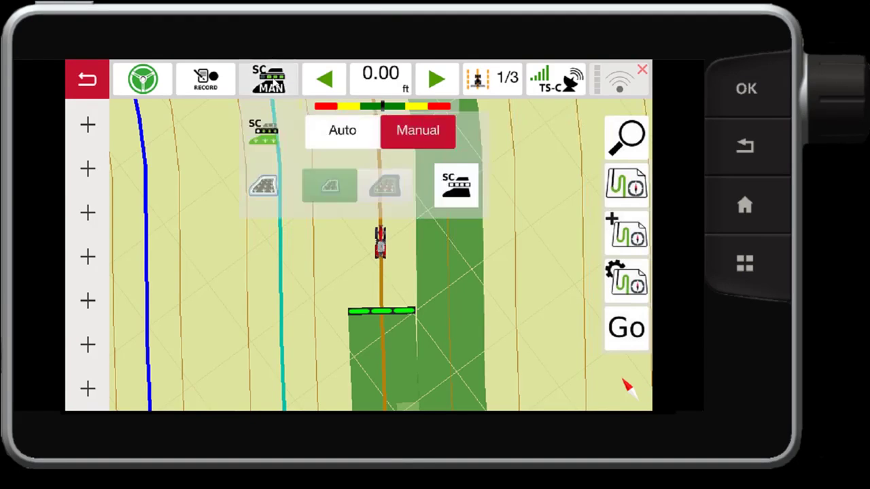
{"action": "left_click", "coordinate": [348, 133]}
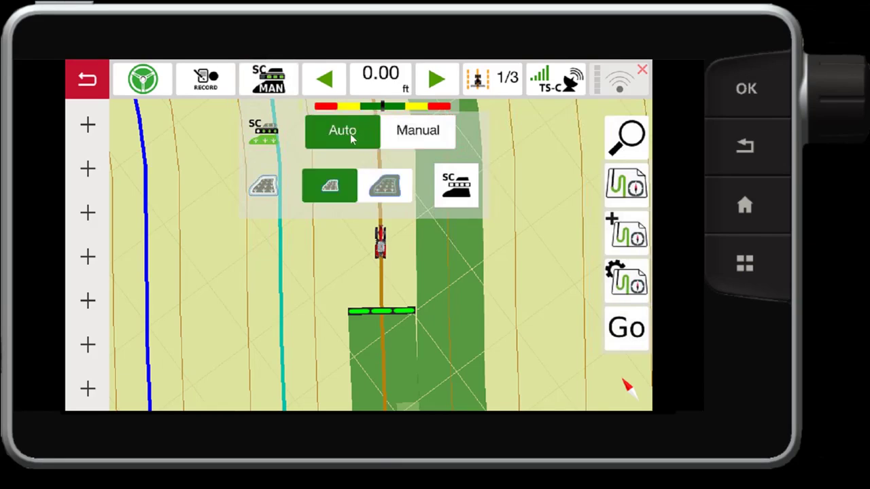
{"action": "left_click", "coordinate": [333, 186]}
{"action": "left_click", "coordinate": [456, 184]}
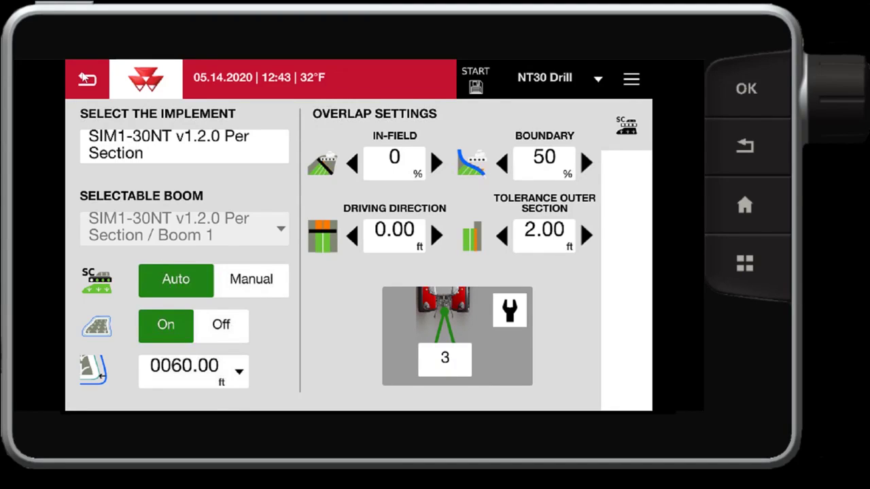
Raise the In-Field overlap to 50% and return to the field map.
{"action": "left_click", "coordinate": [87, 78]}
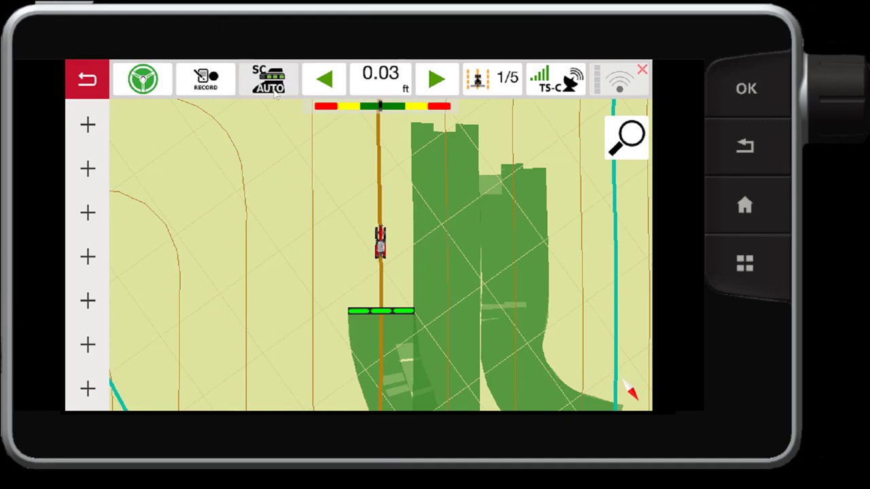
{"action": "left_click", "coordinate": [269, 80]}
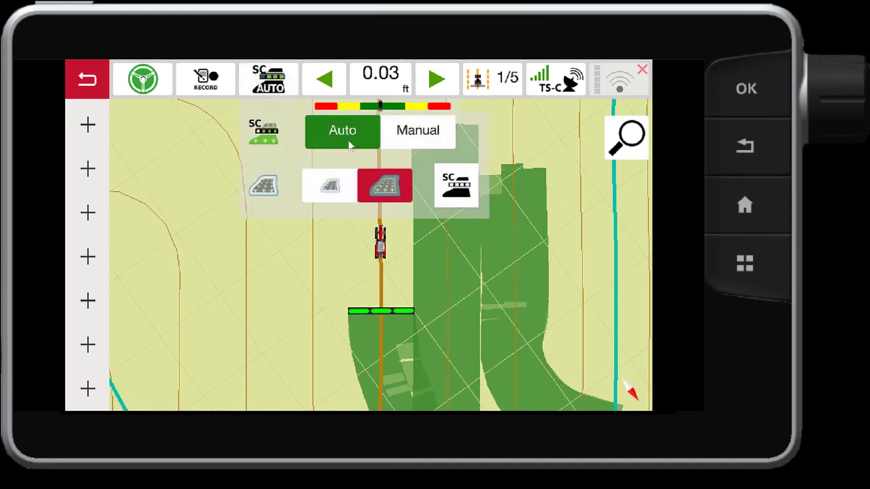
{"action": "left_click", "coordinate": [455, 184]}
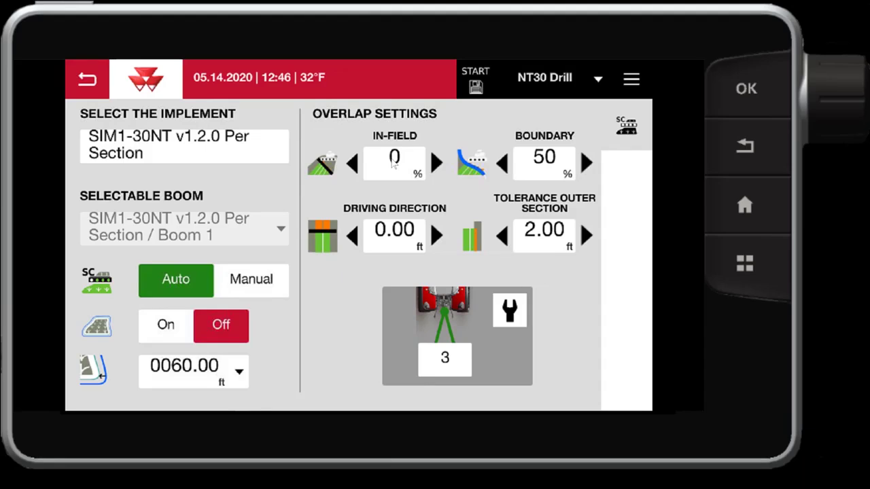
{"action": "left_click", "coordinate": [394, 160]}
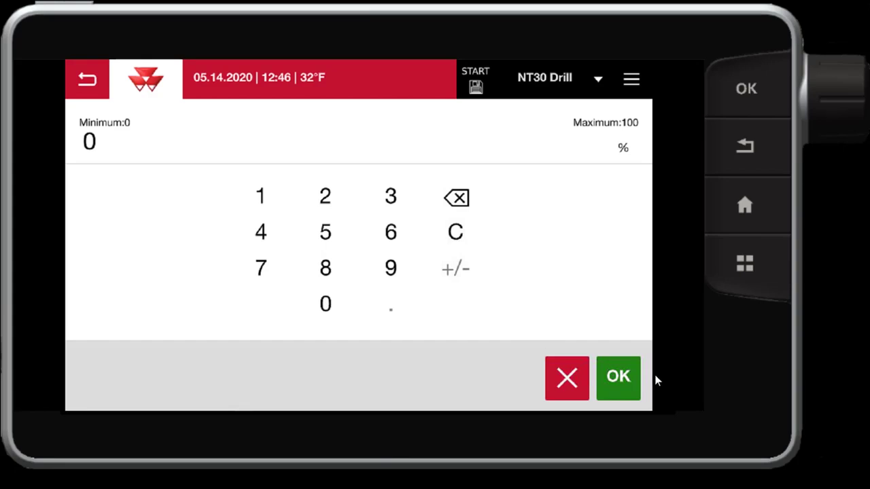
{"action": "left_click", "coordinate": [610, 376]}
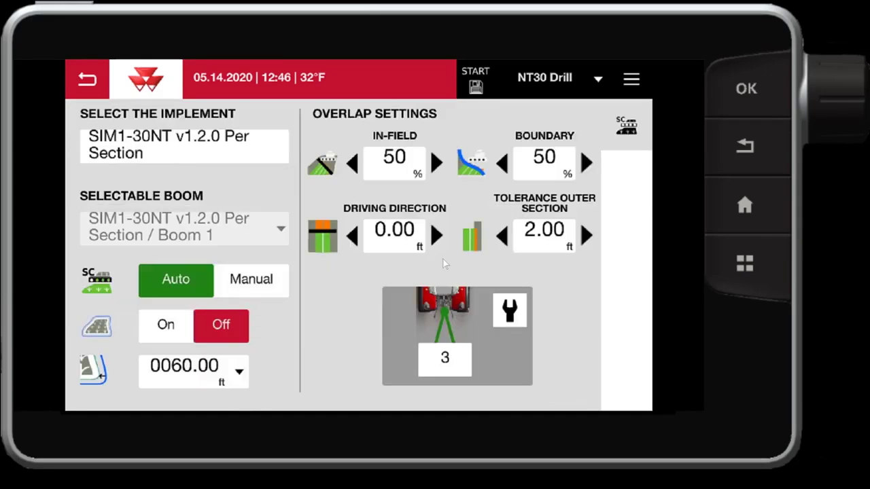
{"action": "left_click", "coordinate": [83, 80]}
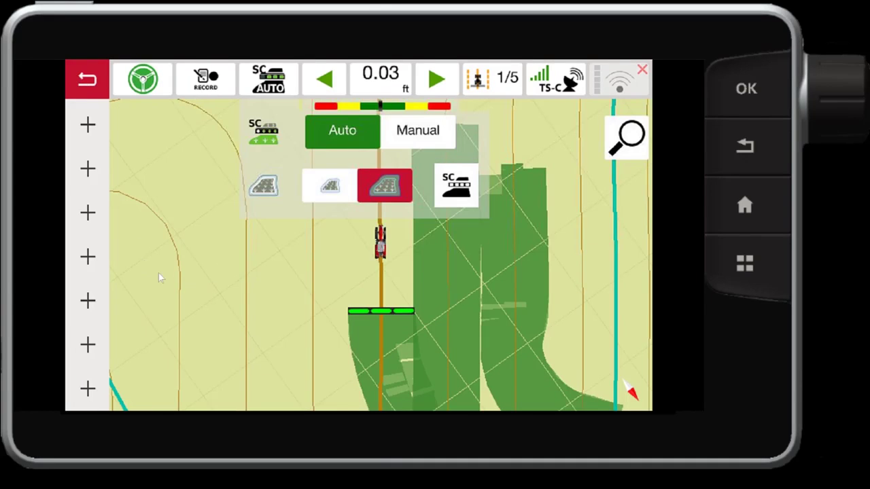
Reopen the NT30 Drill's Overlap Settings from the map's section-control popup.
{"action": "left_click", "coordinate": [219, 270]}
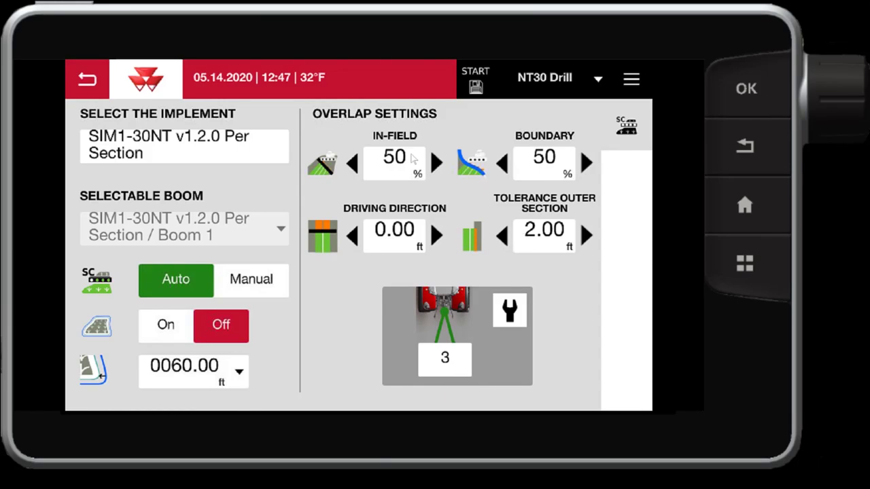
Set both In-Field and Boundary overlap to 0%.
{"action": "left_click", "coordinate": [398, 175]}
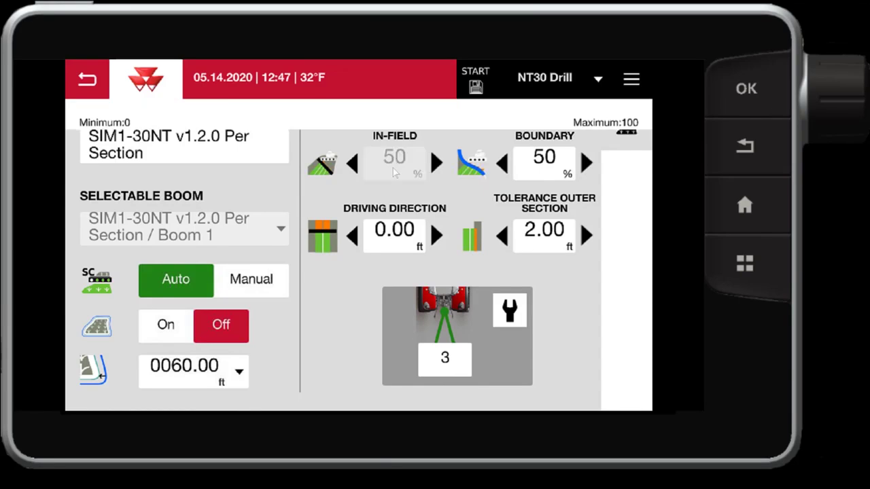
{"action": "left_click", "coordinate": [328, 304]}
{"action": "left_click", "coordinate": [626, 378]}
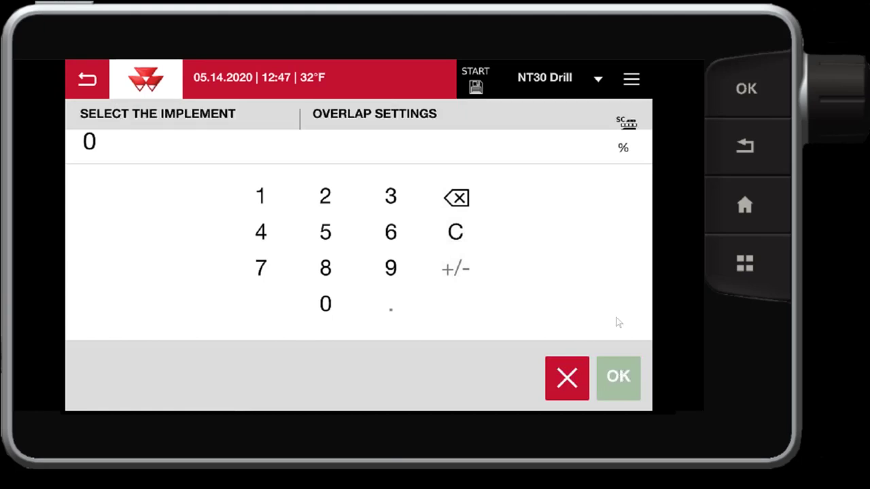
{"action": "left_click", "coordinate": [556, 155]}
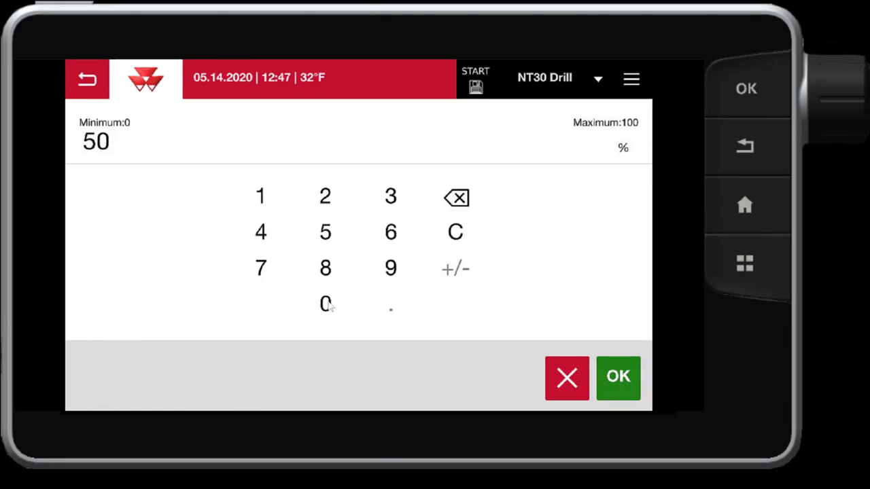
{"action": "left_click", "coordinate": [325, 304]}
{"action": "key", "text": "Return"}
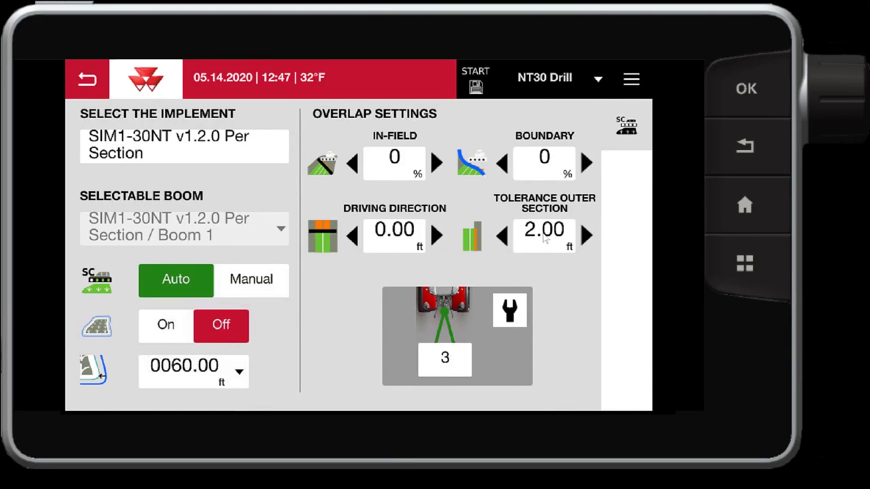
Set the outer-section tolerance to -2 ft.
{"action": "left_click", "coordinate": [544, 235]}
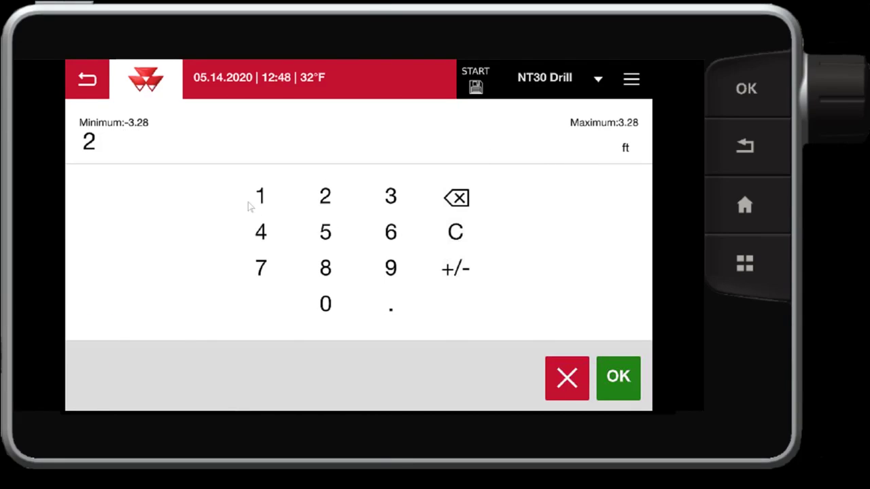
{"action": "left_click", "coordinate": [462, 269]}
{"action": "left_click", "coordinate": [566, 377]}
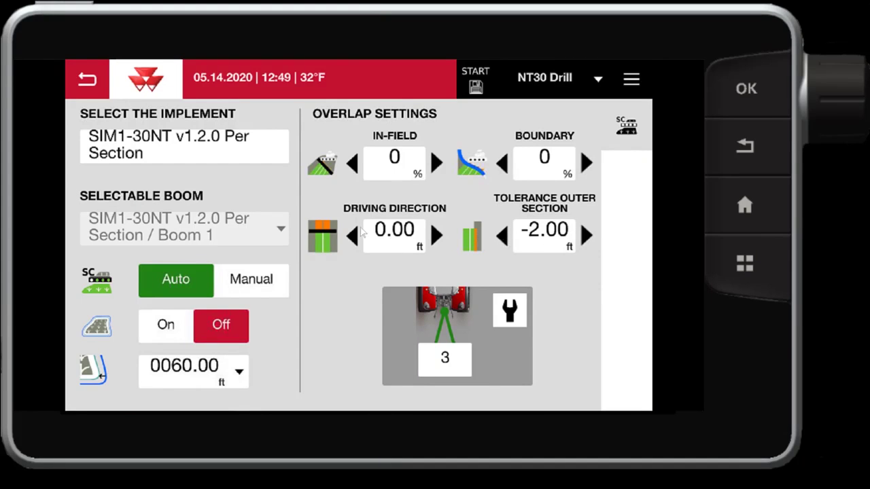
Set the Driving Direction overlap to 6 ft and go back to the field map.
{"action": "left_click", "coordinate": [396, 235]}
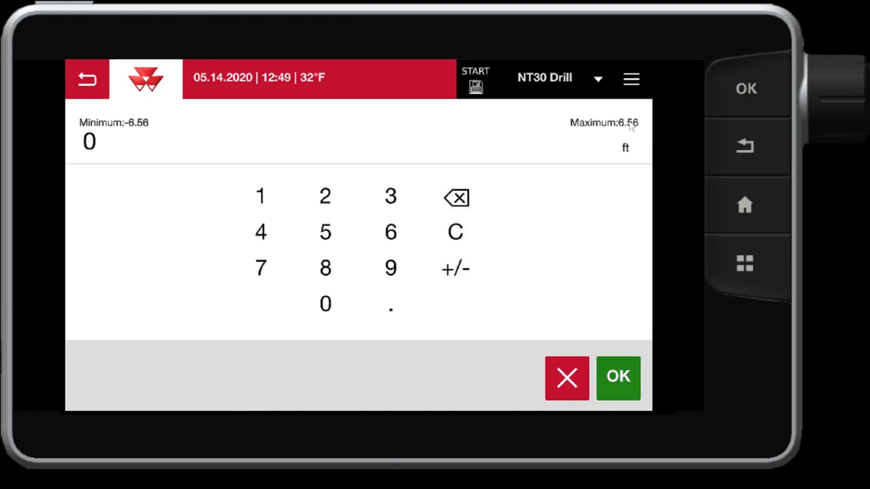
{"action": "left_click", "coordinate": [390, 233]}
{"action": "left_click", "coordinate": [613, 382]}
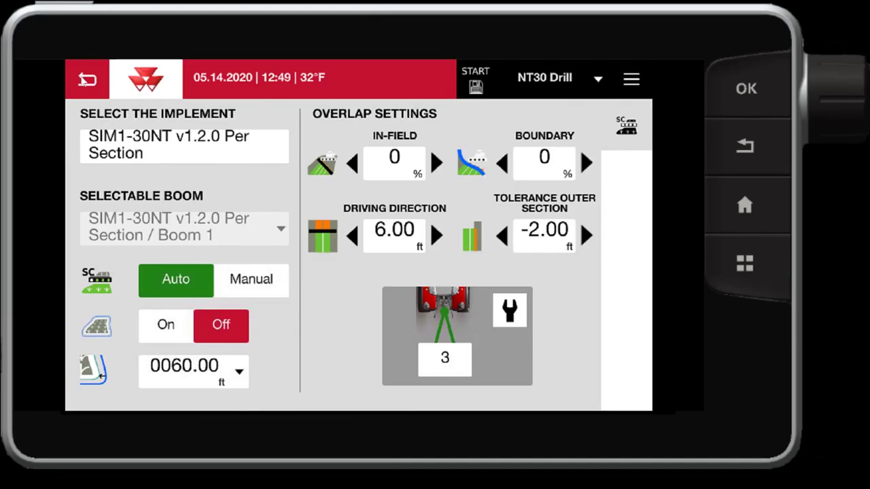
{"action": "left_click", "coordinate": [86, 79]}
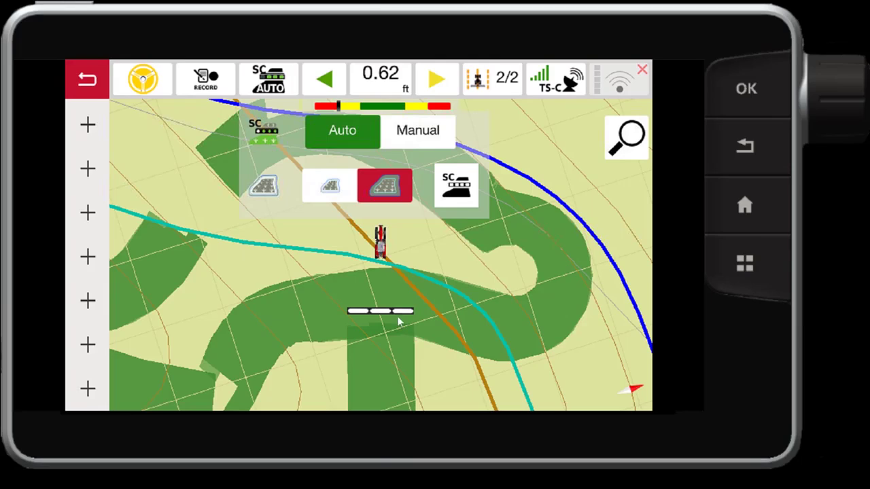
Reopen Overlap Settings to verify 0% overlaps, 6 ft driving direction and -2 ft tolerance.
{"action": "left_click", "coordinate": [456, 199]}
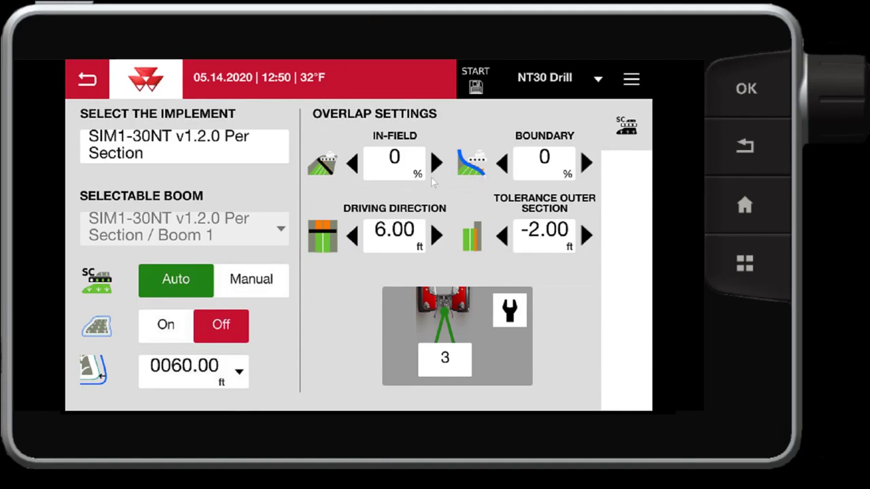
Leave In-Field overlap unchanged at 0% and switch to the drill's ISOBUS work screen.
{"action": "left_click", "coordinate": [392, 170]}
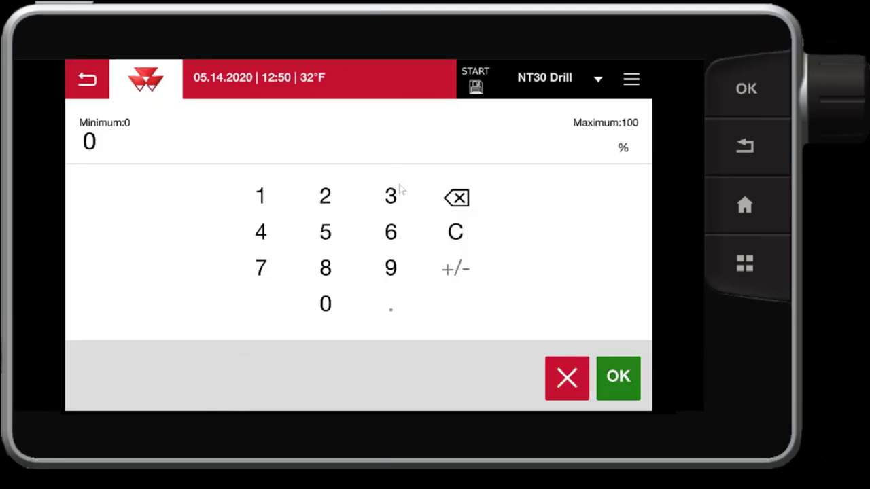
{"action": "left_click", "coordinate": [568, 376]}
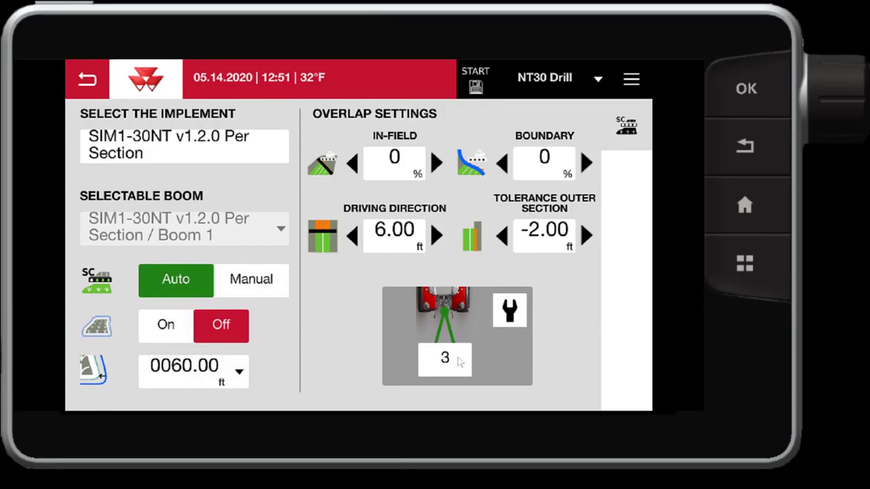
{"action": "left_click", "coordinate": [457, 360]}
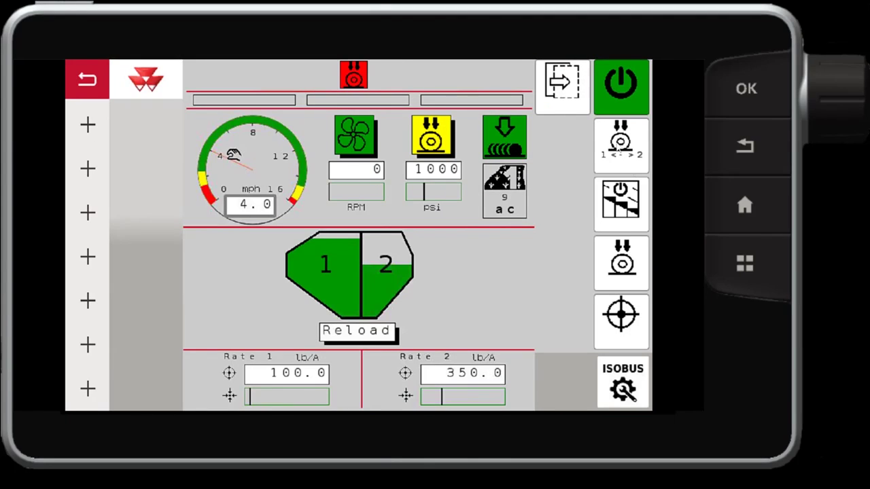
Review the drill's section on/off delays in SC Setup, then return to the tractor home screen.
{"action": "left_click", "coordinate": [564, 85]}
{"action": "left_click", "coordinate": [621, 258]}
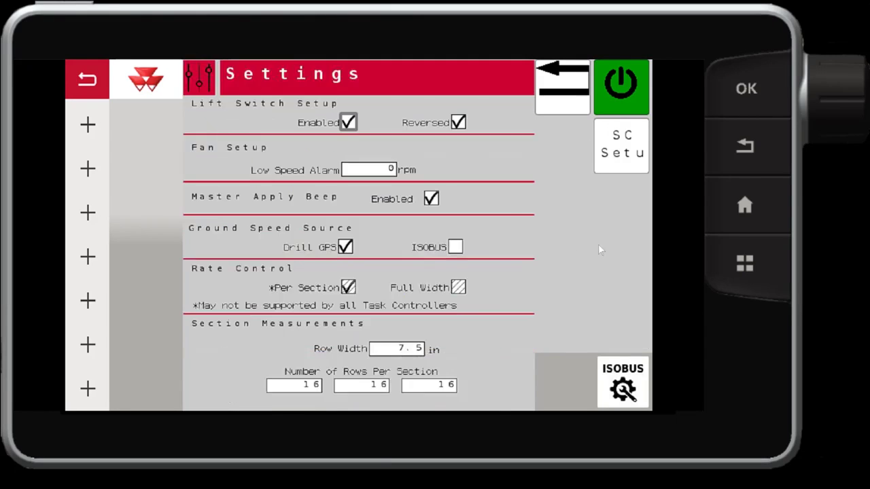
{"action": "left_click", "coordinate": [602, 161]}
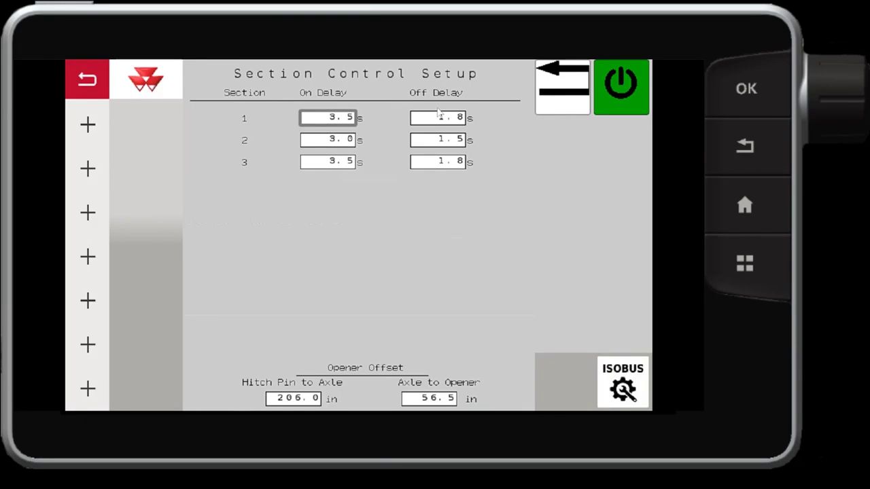
{"action": "left_click", "coordinate": [95, 81]}
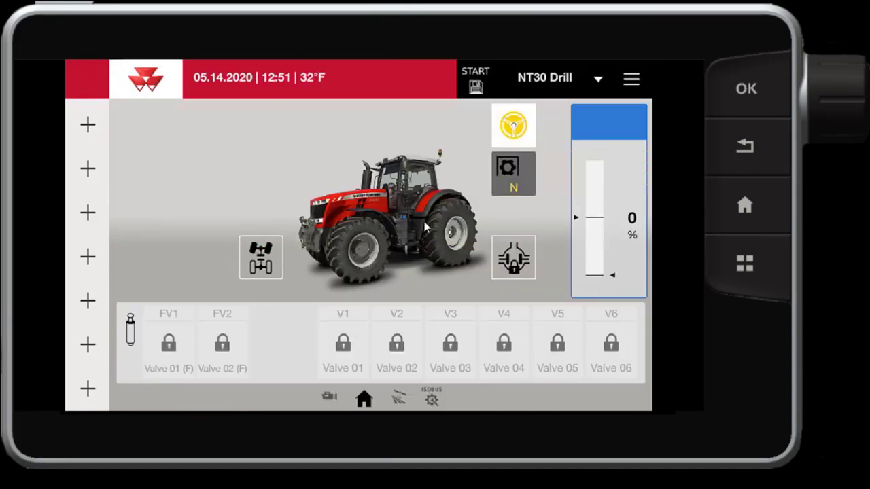
Move to the field map, glance at the 0% overlap settings, and clear the popup to show the full map.
{"action": "left_click_drag", "start_coordinate": [544, 254], "coordinate": [181, 245]}
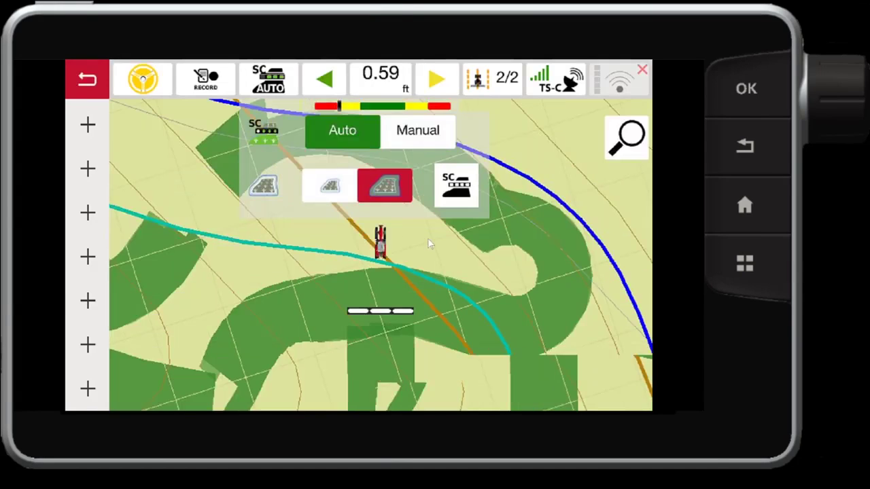
{"action": "left_click", "coordinate": [454, 188]}
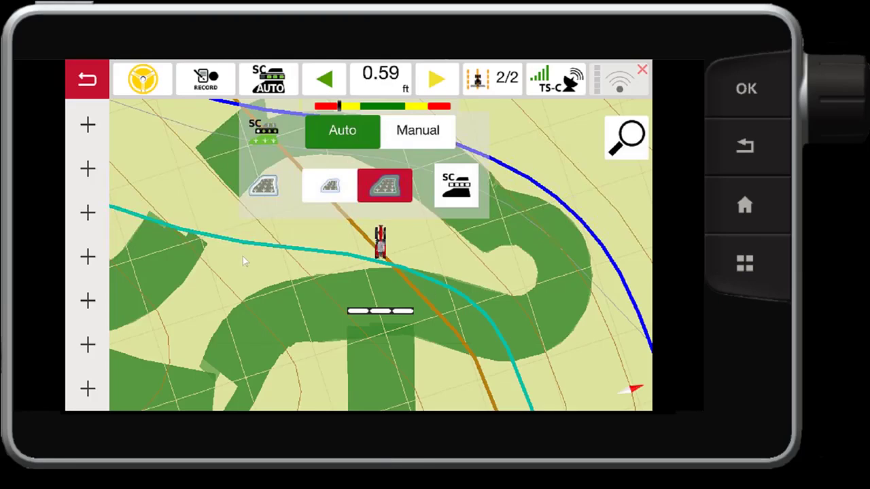
{"action": "left_click", "coordinate": [334, 288]}
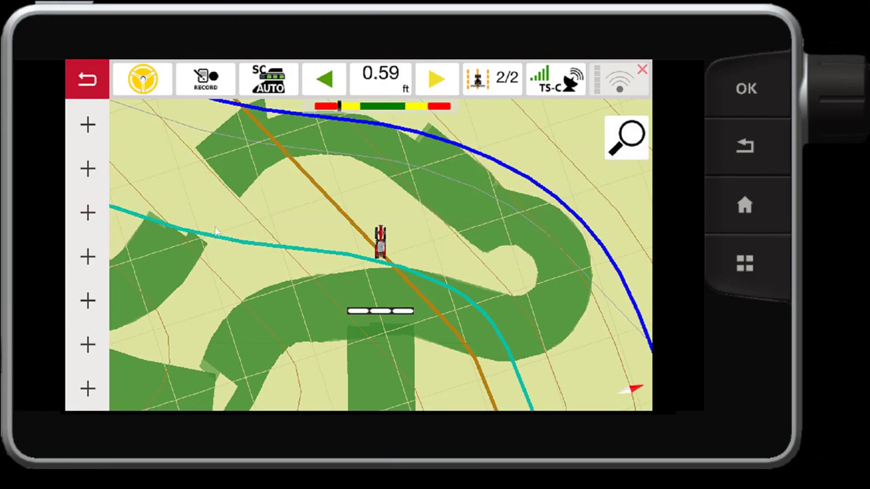